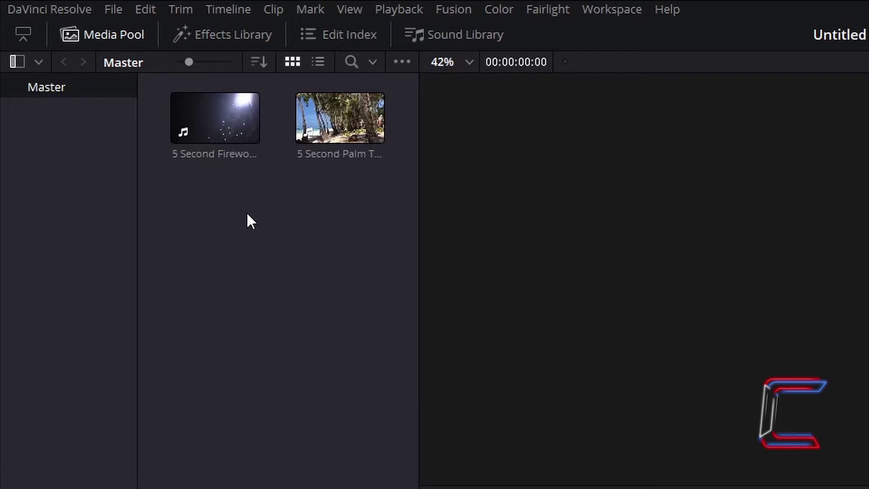
Bring up the info for 5 Second Palm Trees.mp4: 1920x1080, 30 fps, H.264 with AAC
mouse_move(376, 128)
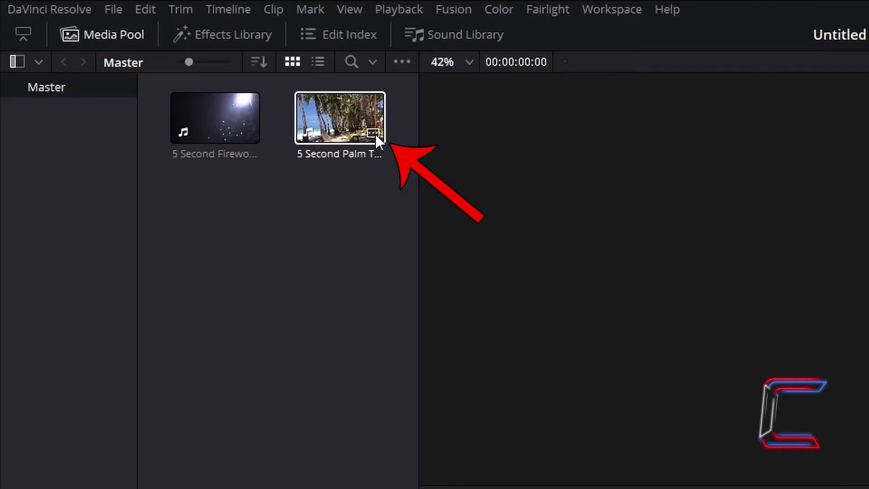
Check the Palm Trees and Fireworks clip details, then dismiss the info popup
click(375, 132)
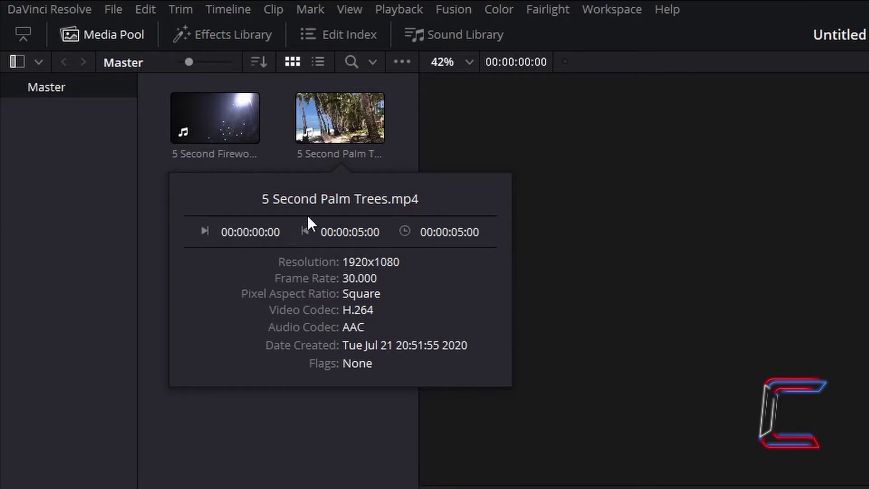
mouse_move(249, 132)
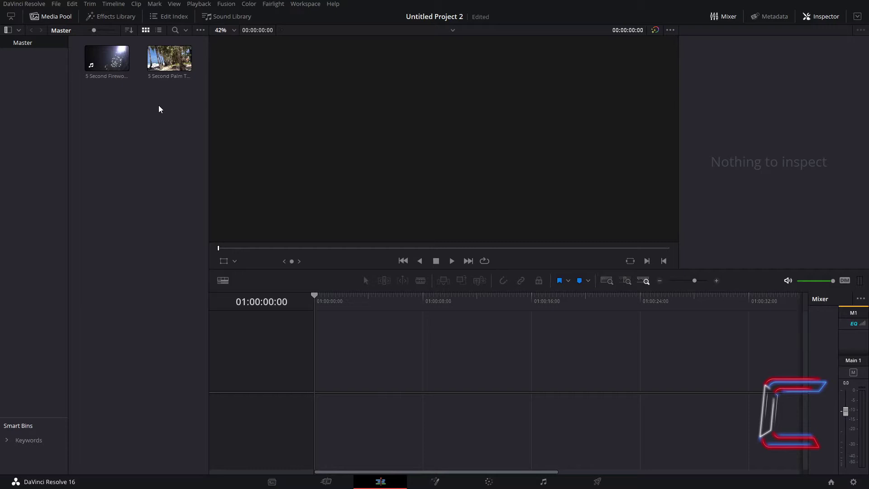
Place 5 Second Palm Trees on V1/A1, with 5 Second Fireworks butted right after it
drag(163, 61, 320, 361)
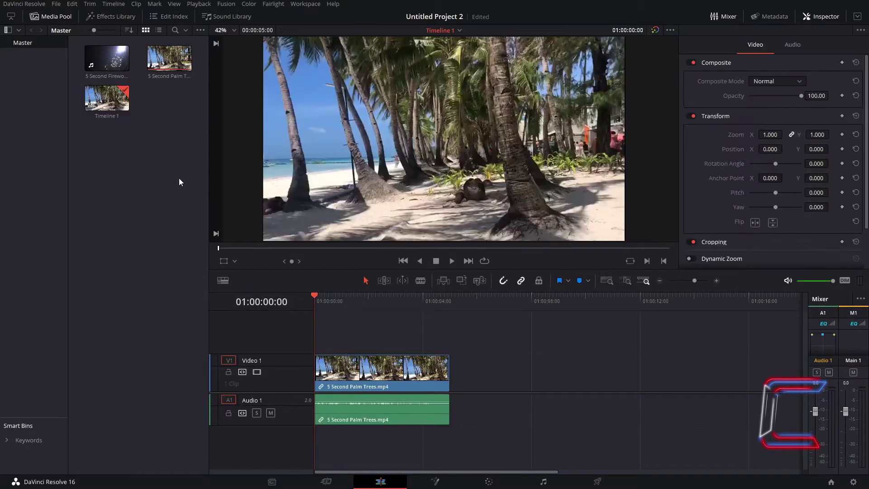
click(109, 60)
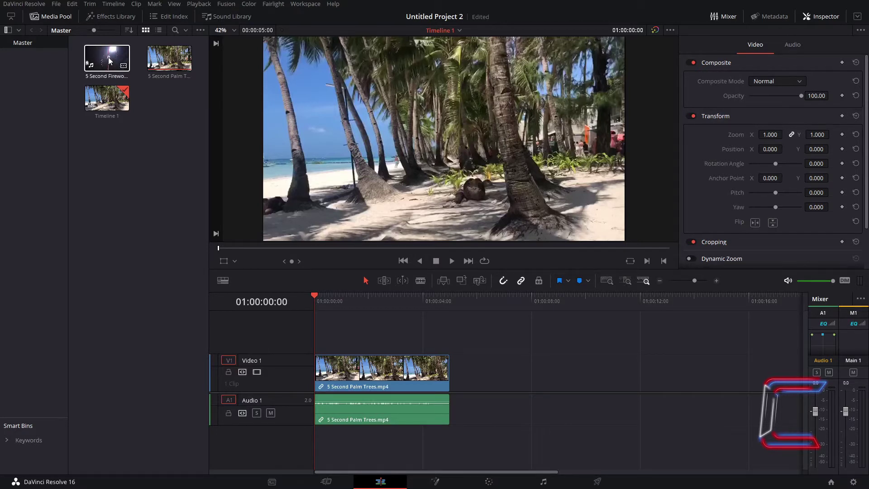
drag(109, 61, 453, 370)
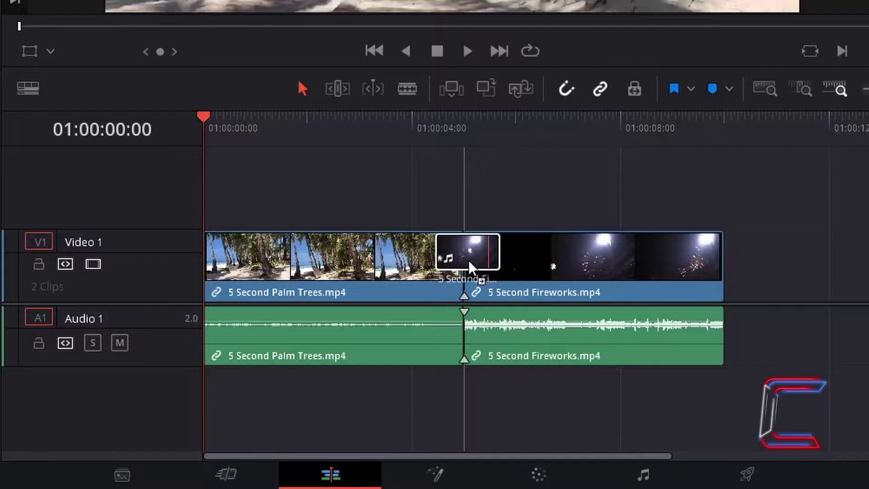
drag(468, 262, 470, 263)
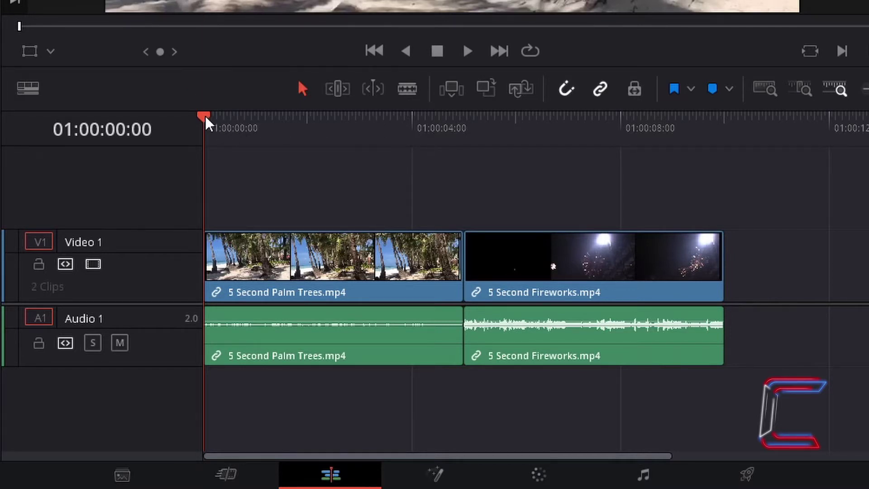
Move the playhead to the Palm Trees/Fireworks cut at 01:00:05:00
drag(208, 120, 471, 140)
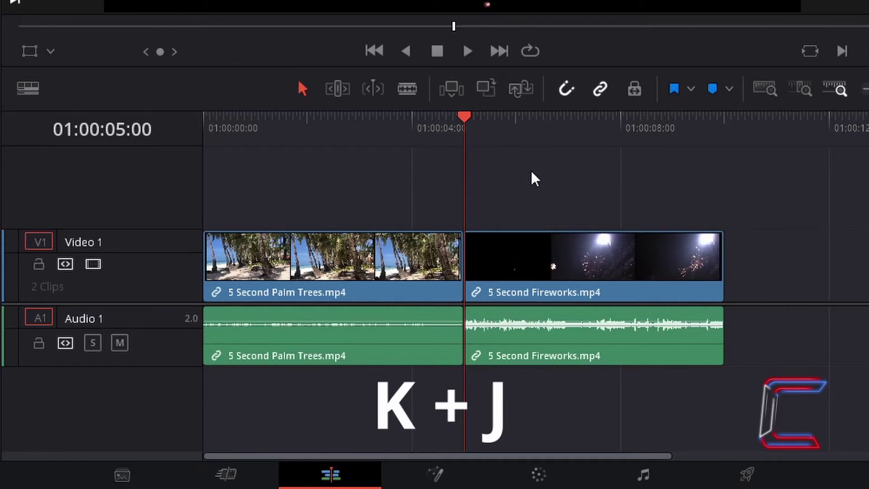
Split Palm Trees at 01:00:04:00 and delete its final second, closing the gap
key(k+j)
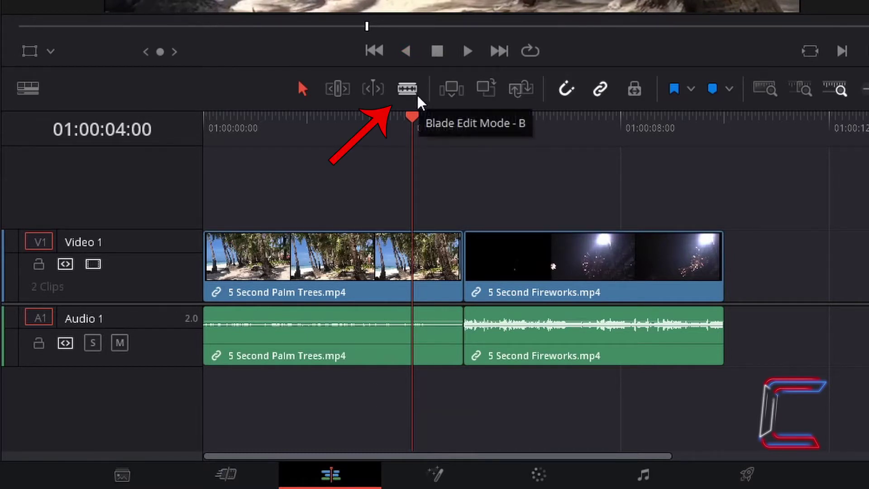
click(415, 96)
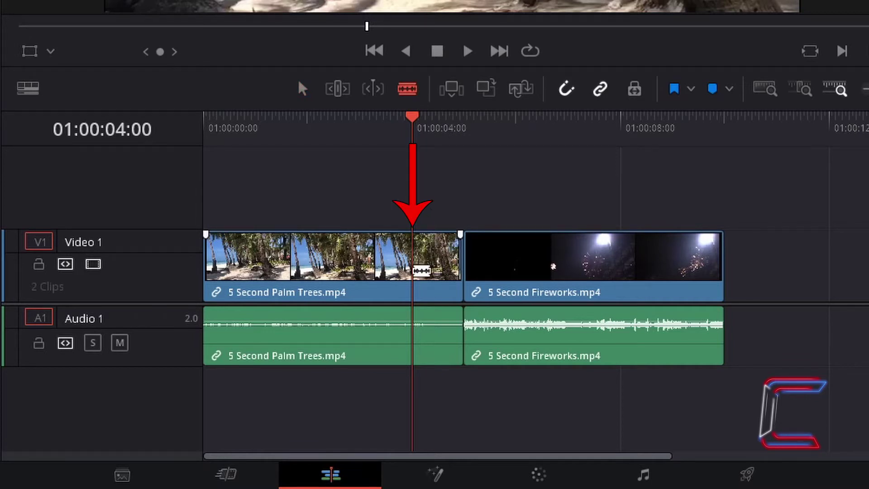
click(422, 270)
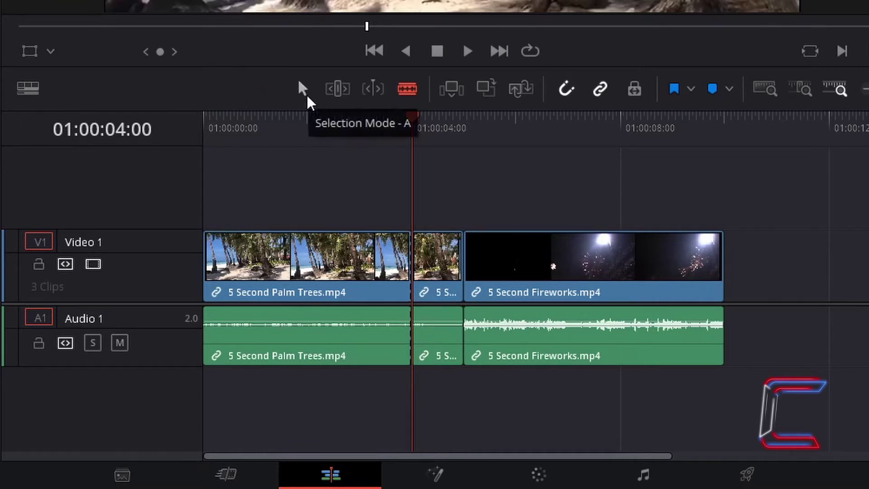
click(307, 96)
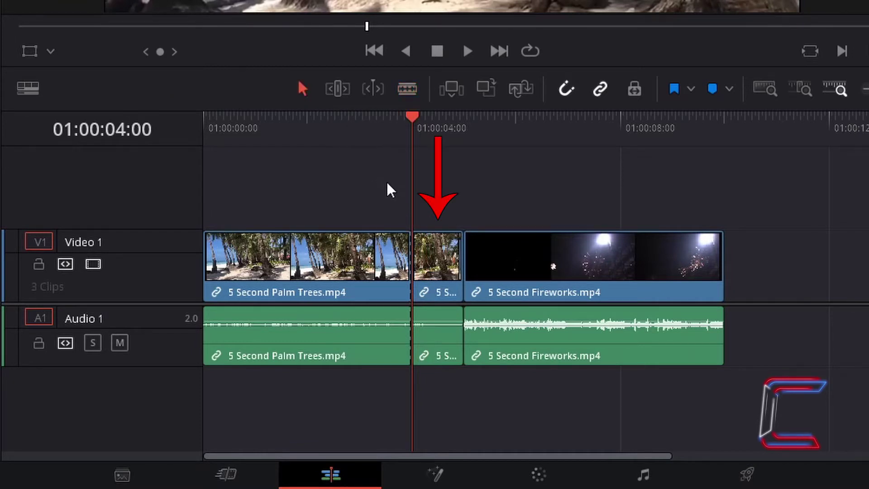
click(447, 278)
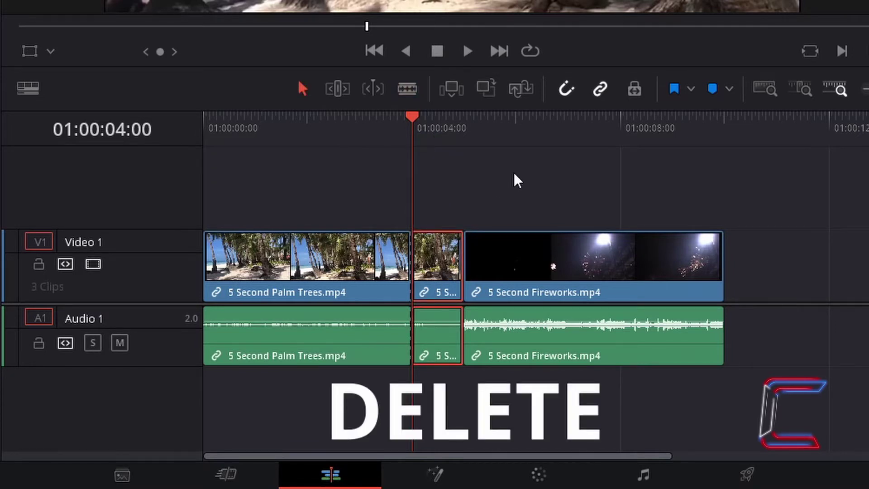
key(Delete)
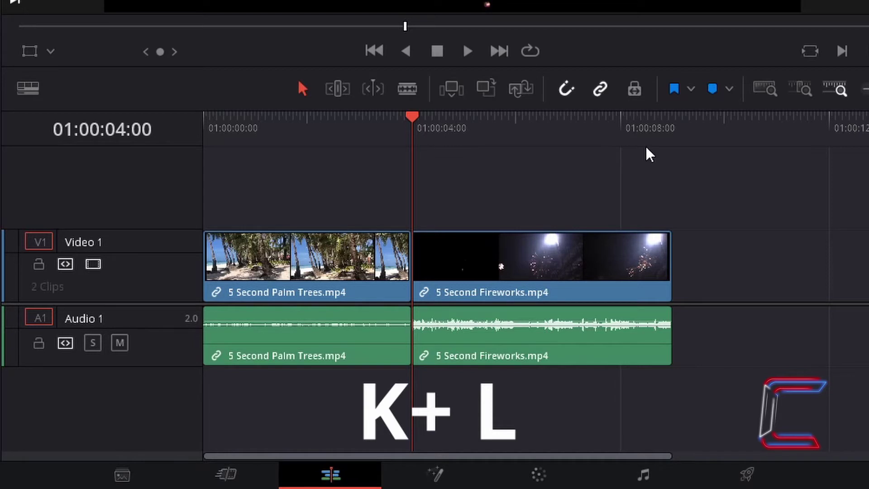
Split Fireworks at 01:00:05:00 and ripple-delete its first second, leaving an 8-second timeline
key(k+l)
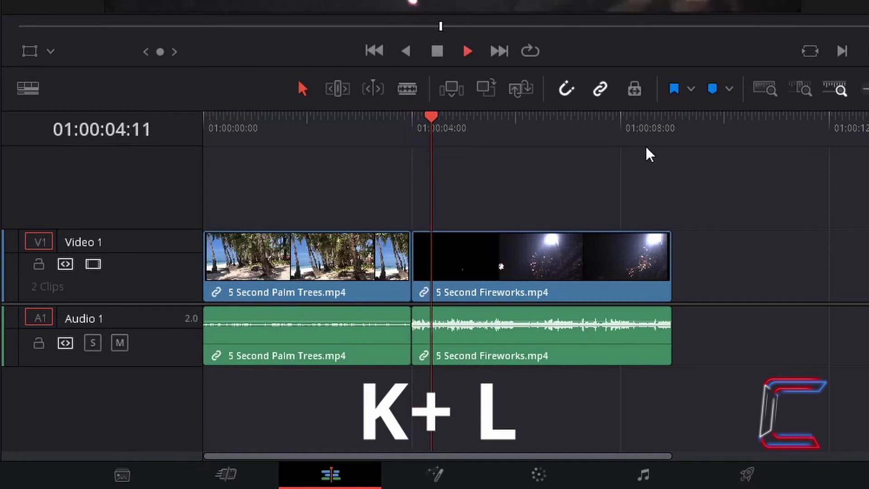
click(409, 98)
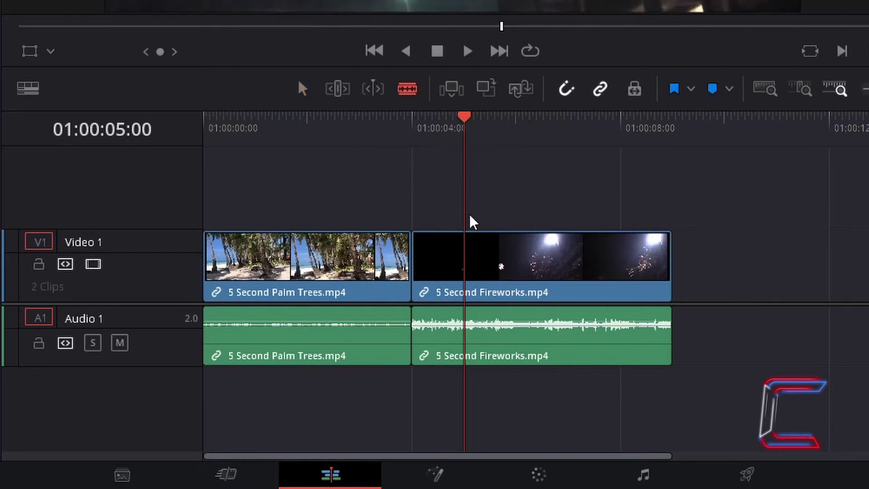
click(465, 256)
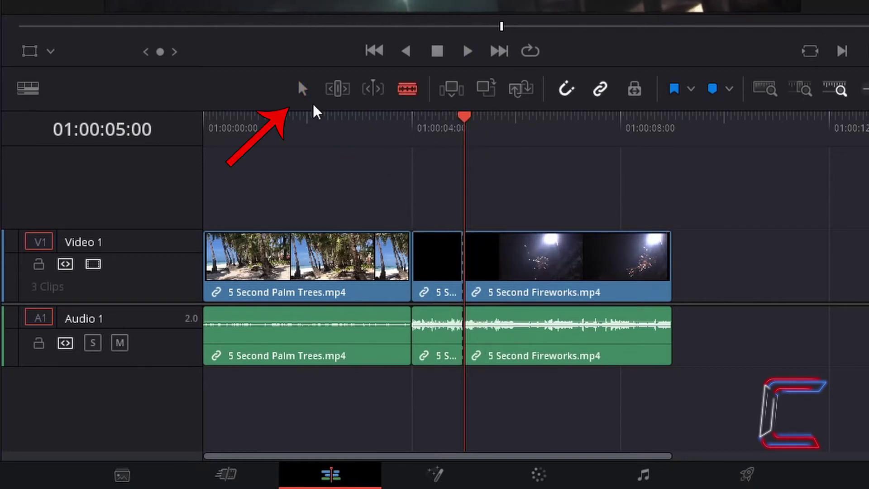
click(307, 94)
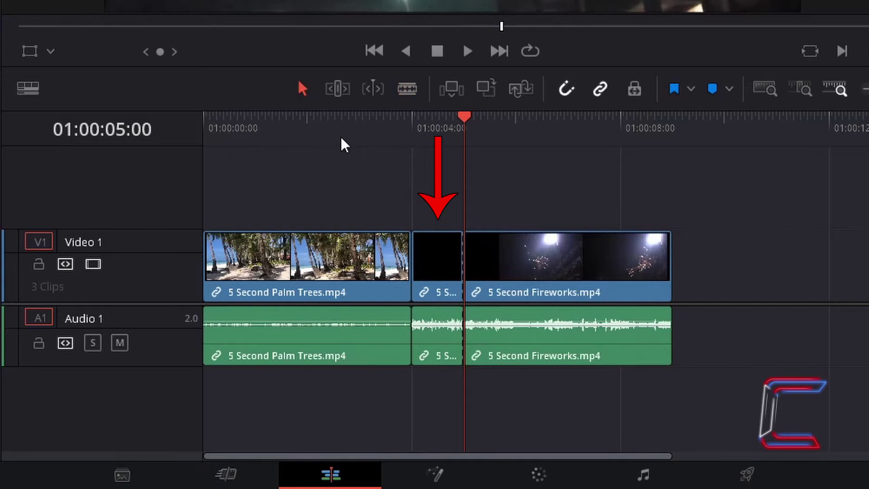
click(436, 261)
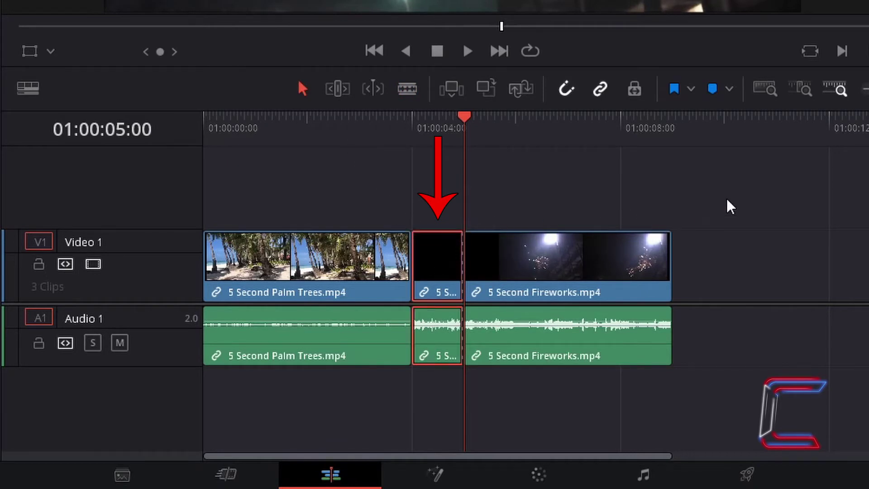
key(Delete)
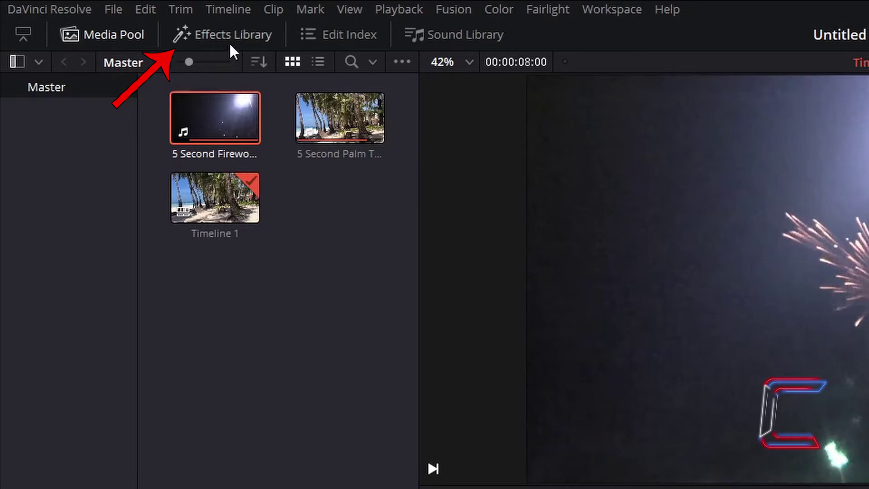
Drop a Cross Dissolve from the Effects Library onto the Video 1 edit point
click(230, 42)
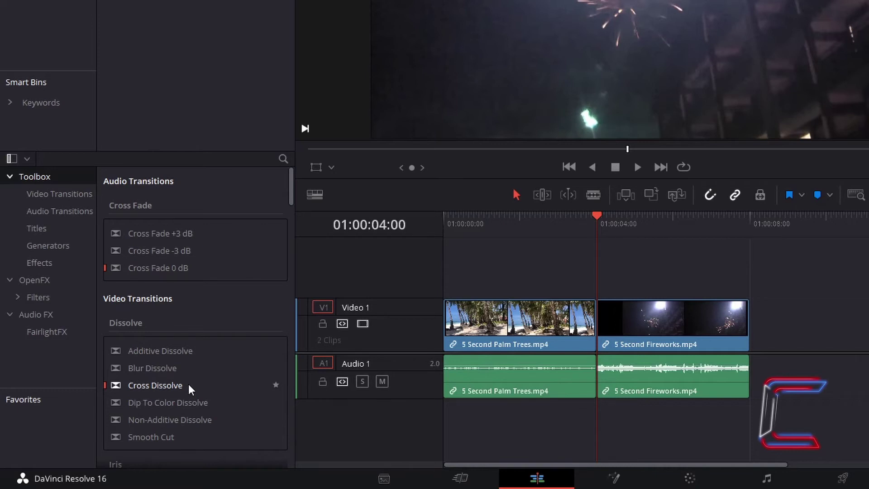
click(188, 384)
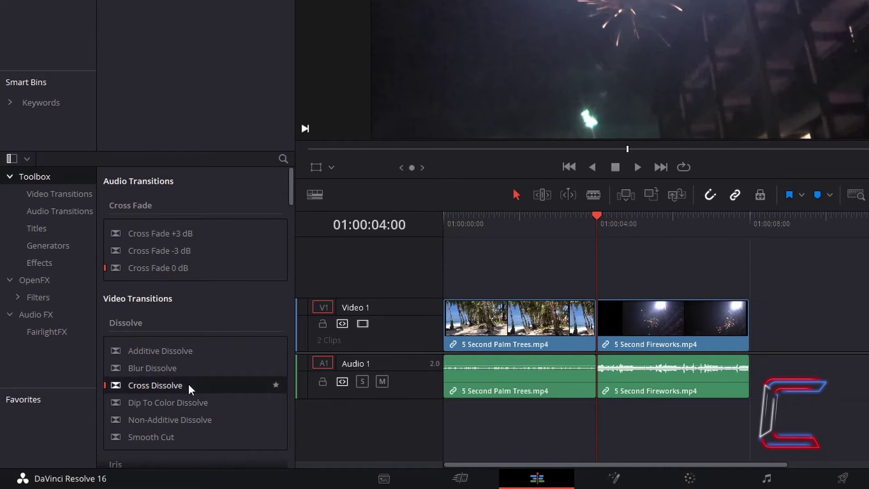
drag(188, 383, 592, 317)
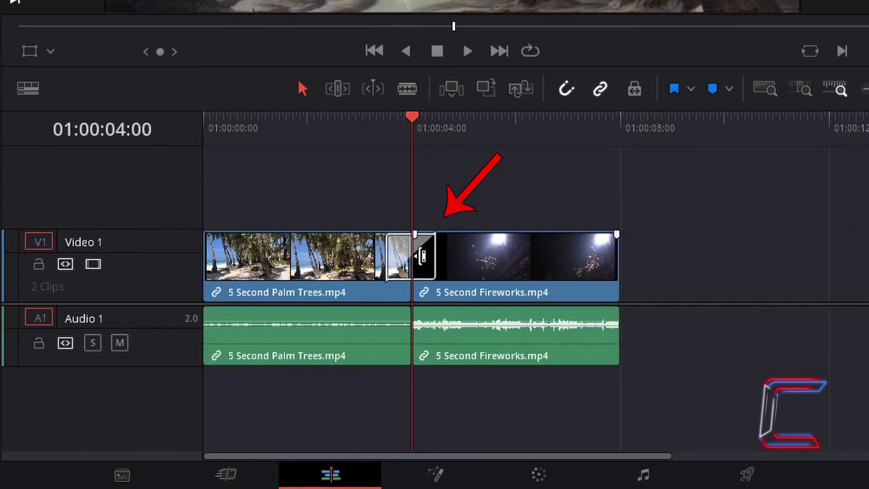
Stretch the Cross Dissolve to 2.0 seconds (60 frames)
click(398, 256)
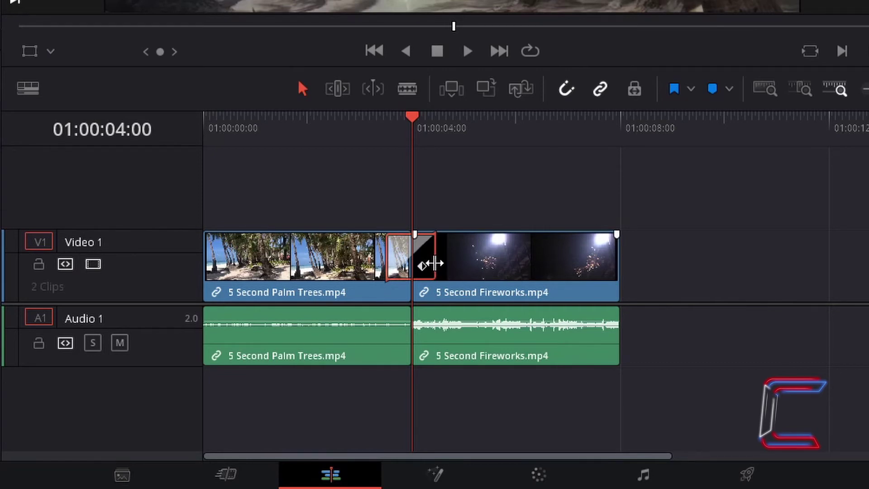
drag(433, 263, 496, 263)
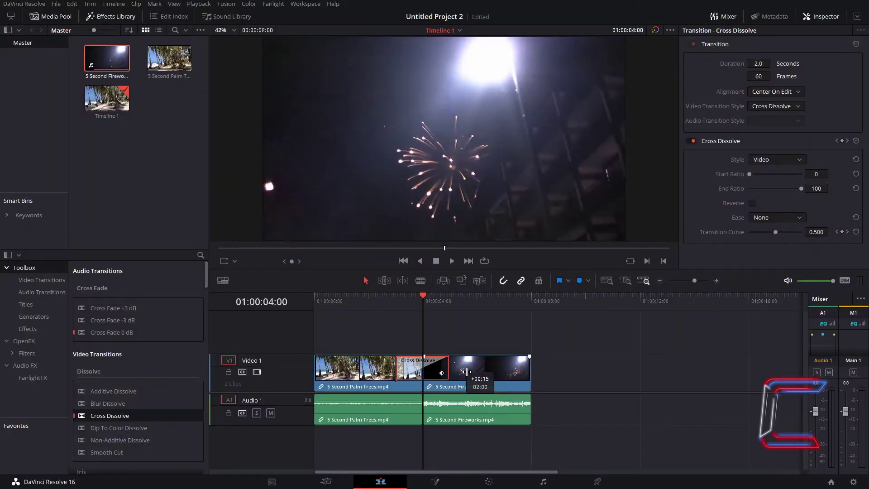
drag(467, 372, 467, 372)
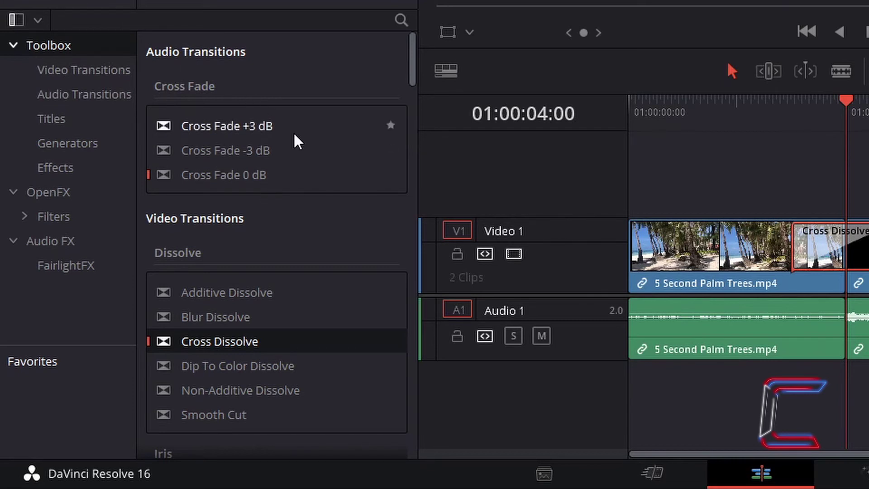
Place Cross Fade 0 dB on the Audio 1 cut and widen it to the 2-second dissolve
click(276, 176)
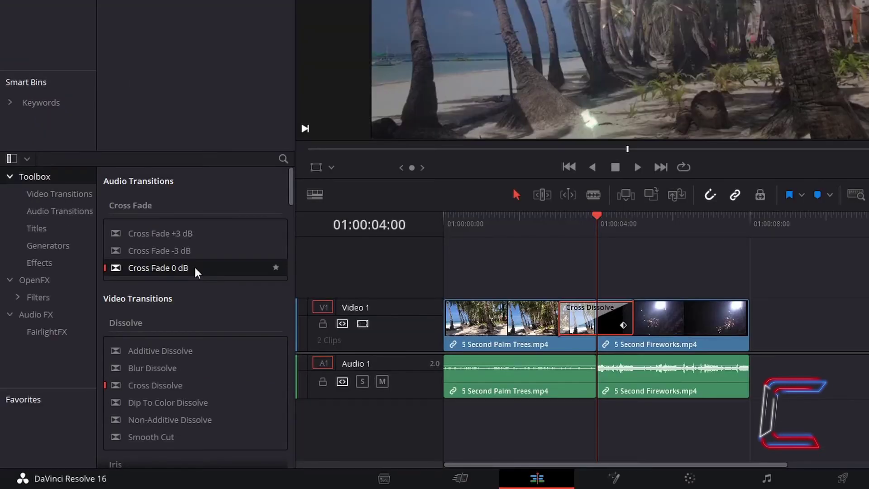
drag(194, 267, 595, 367)
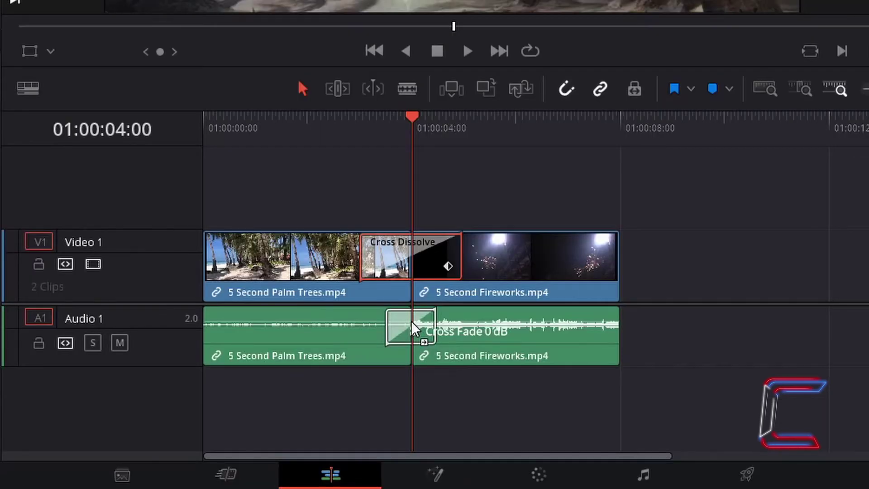
drag(411, 321, 411, 321)
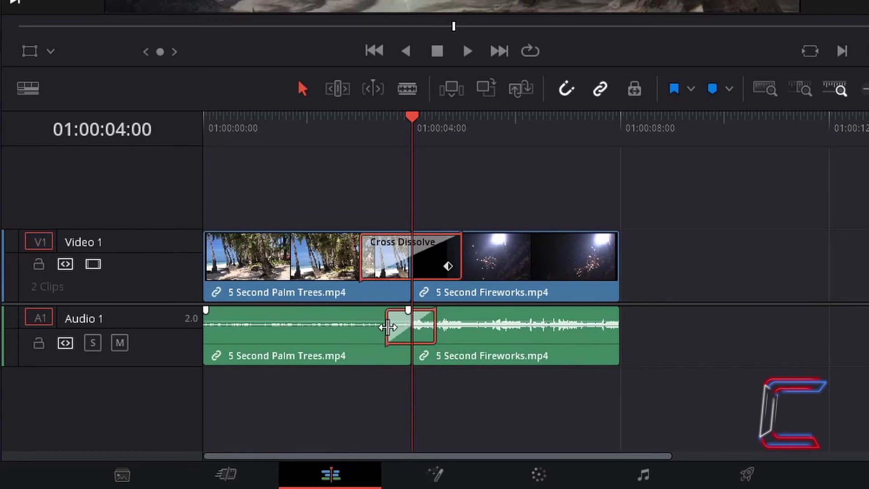
drag(387, 327, 360, 327)
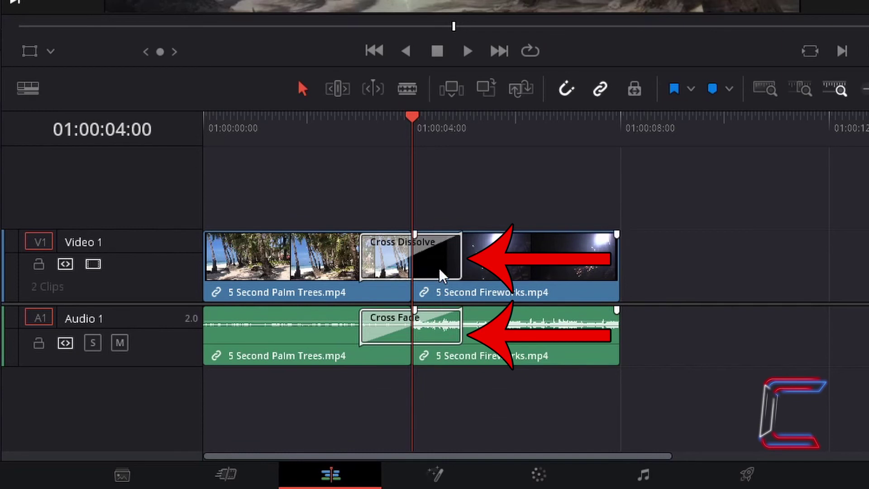
Turn off Linked Selection and delete only the video Cross Dissolve, keeping the audio Cross Fade
click(446, 262)
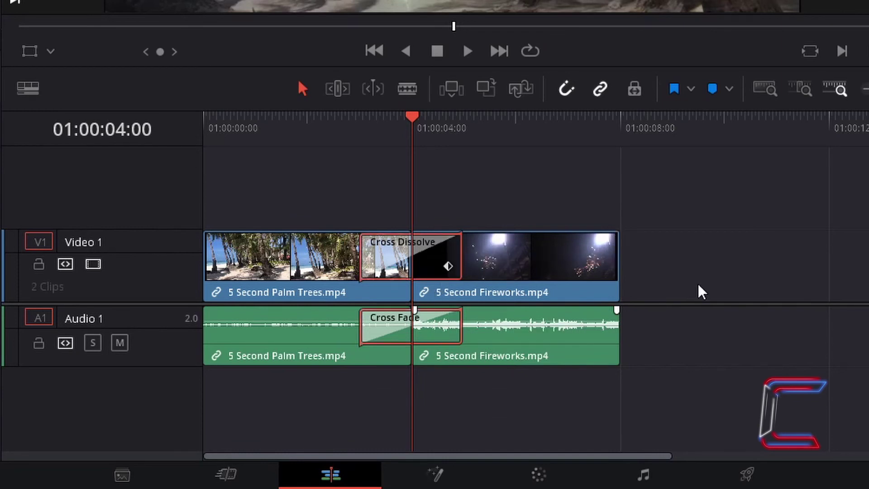
click(684, 243)
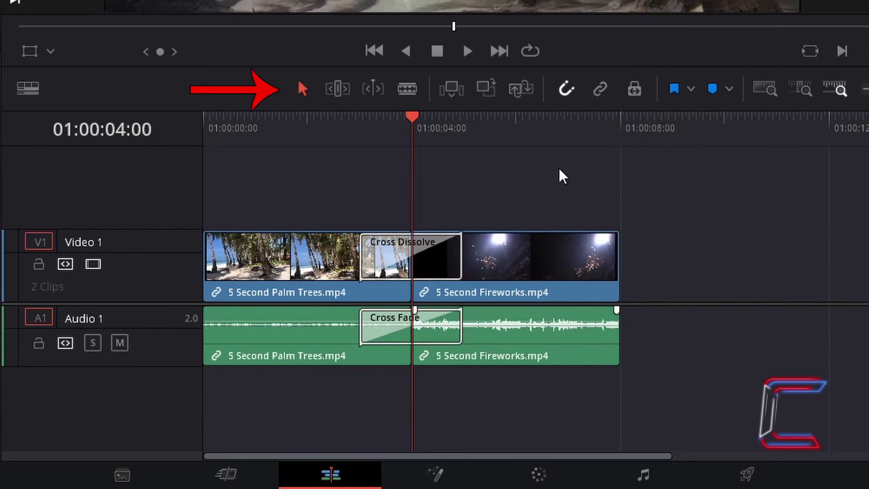
click(452, 256)
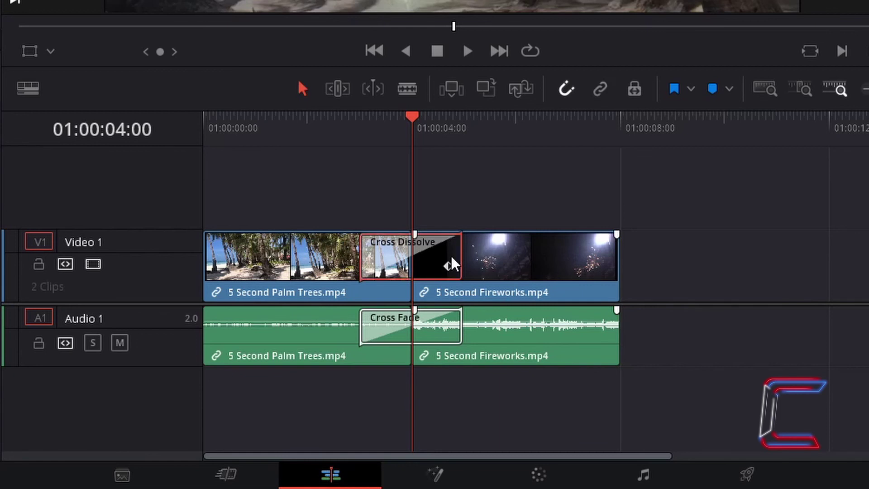
click(438, 327)
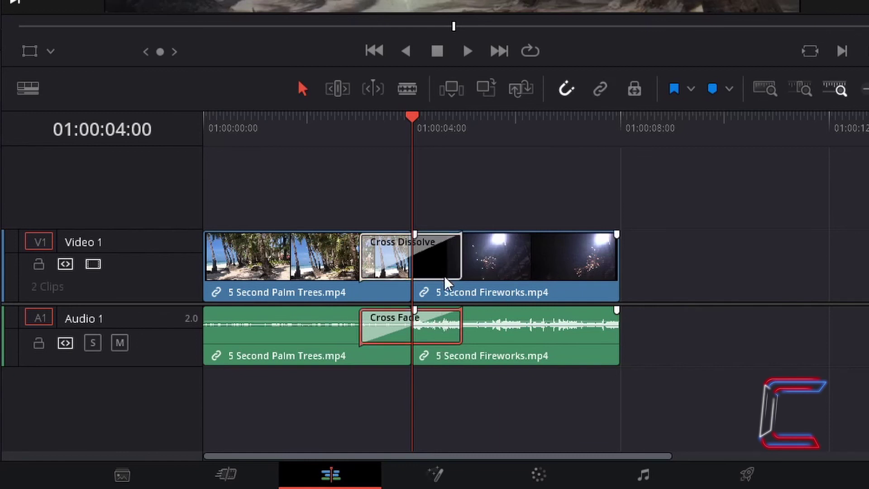
click(445, 272)
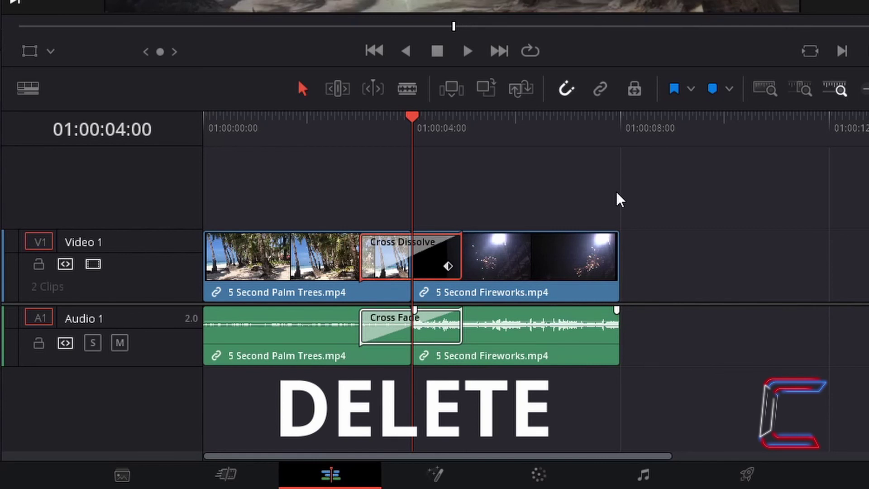
key(Delete)
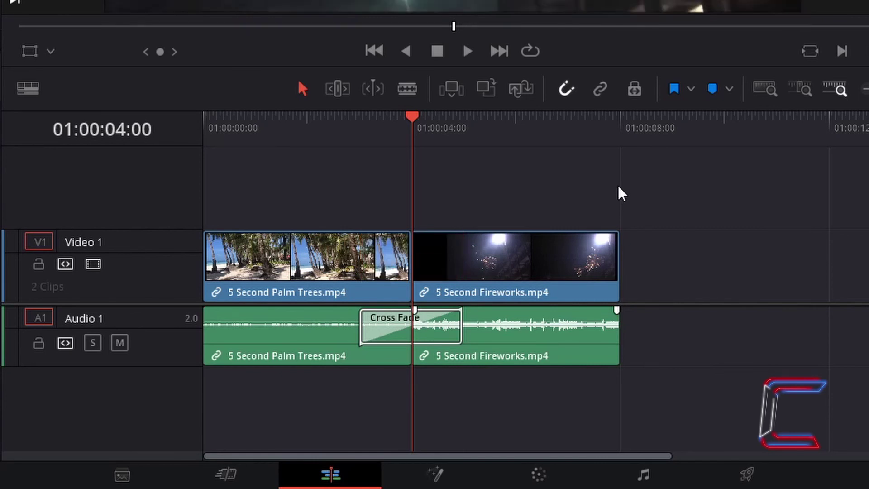